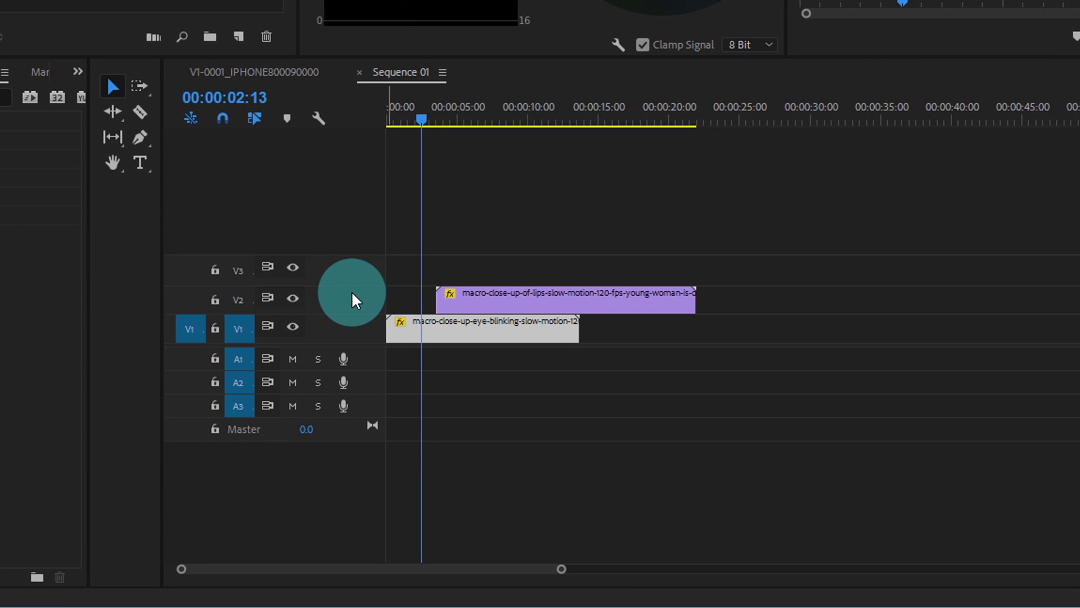
- Expand the V2 track height with Alt+scroll so the lips clip thumbnail shows
{"action": "key", "text": "alt"}
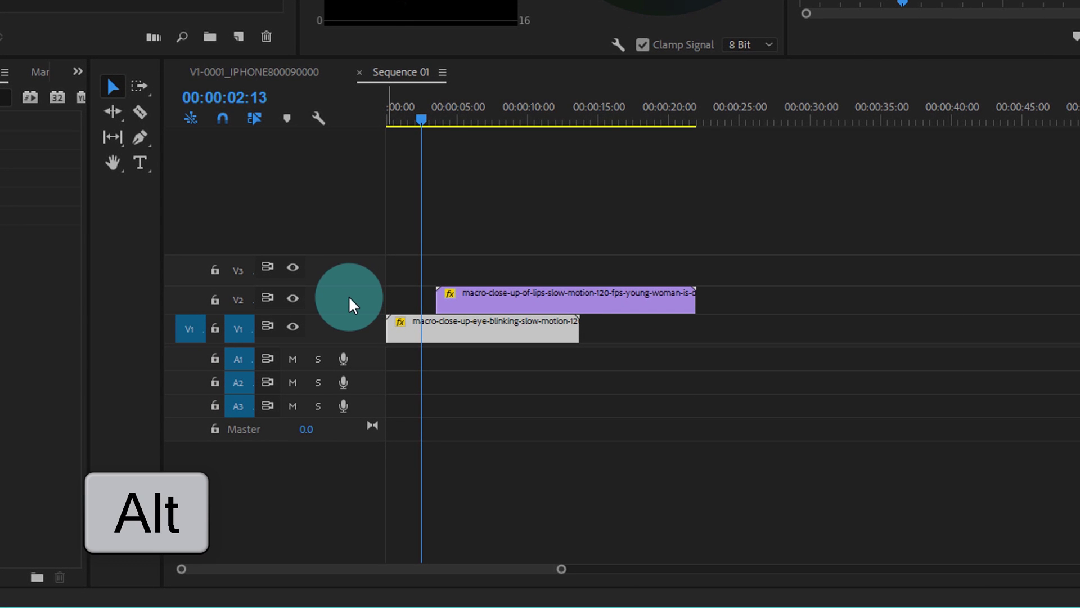
{"action": "scroll", "coordinate": [349, 304], "scroll_direction": "up", "scroll_amount": 3}
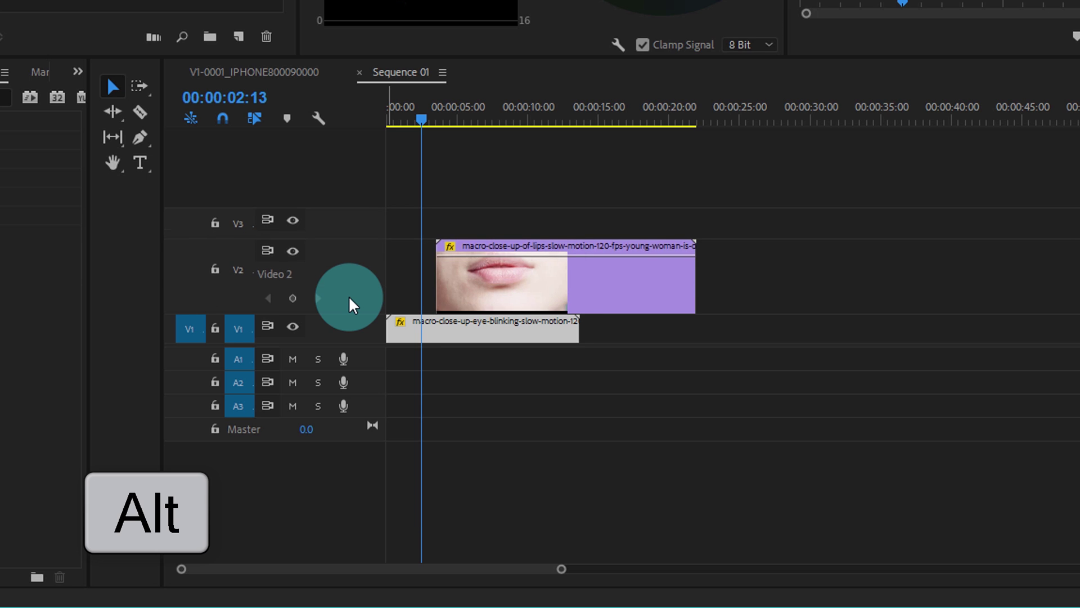
{"action": "scroll", "coordinate": [354, 298], "scroll_direction": "down", "scroll_amount": 3}
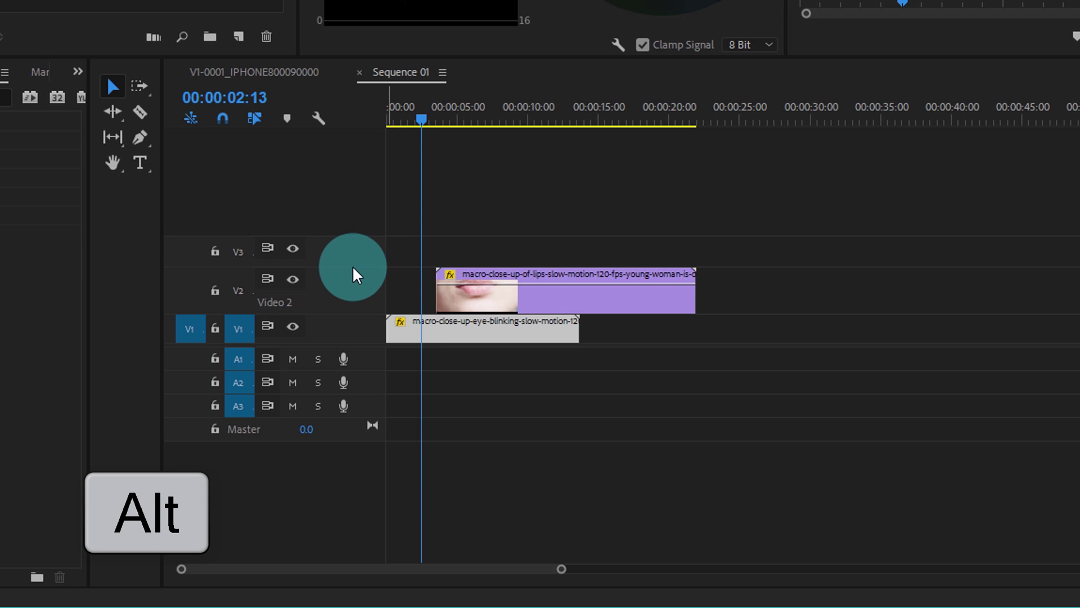
{"action": "scroll", "coordinate": [357, 304], "scroll_direction": "up", "scroll_amount": 3}
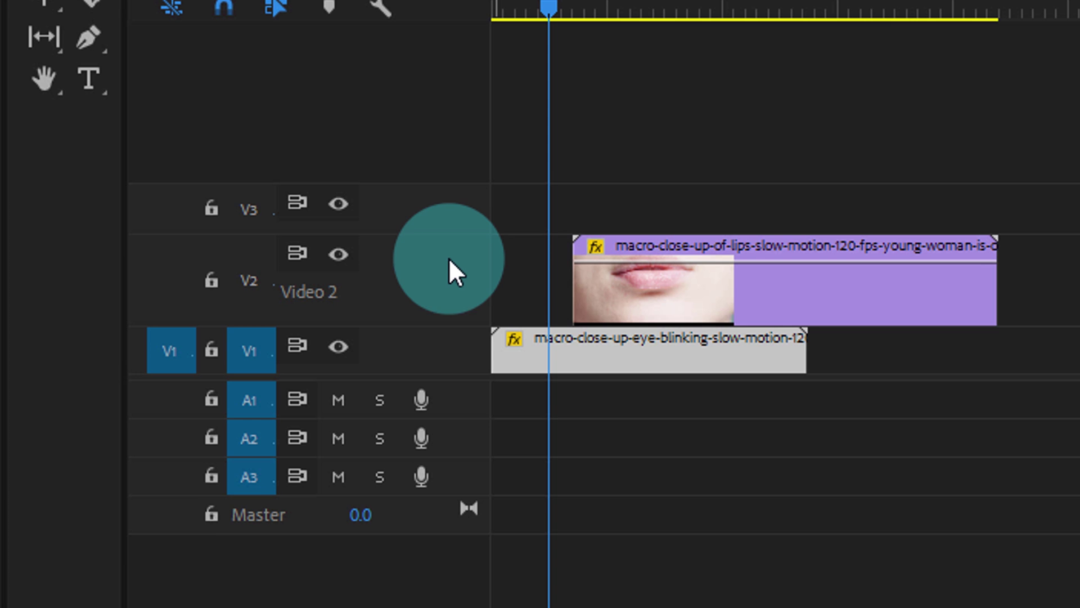
- Expand the V1 track height with Alt+scroll to reveal the eye clip thumbnail
{"action": "key", "text": "alt"}
{"action": "scroll", "coordinate": [449, 271], "scroll_direction": "down", "scroll_amount": 2}
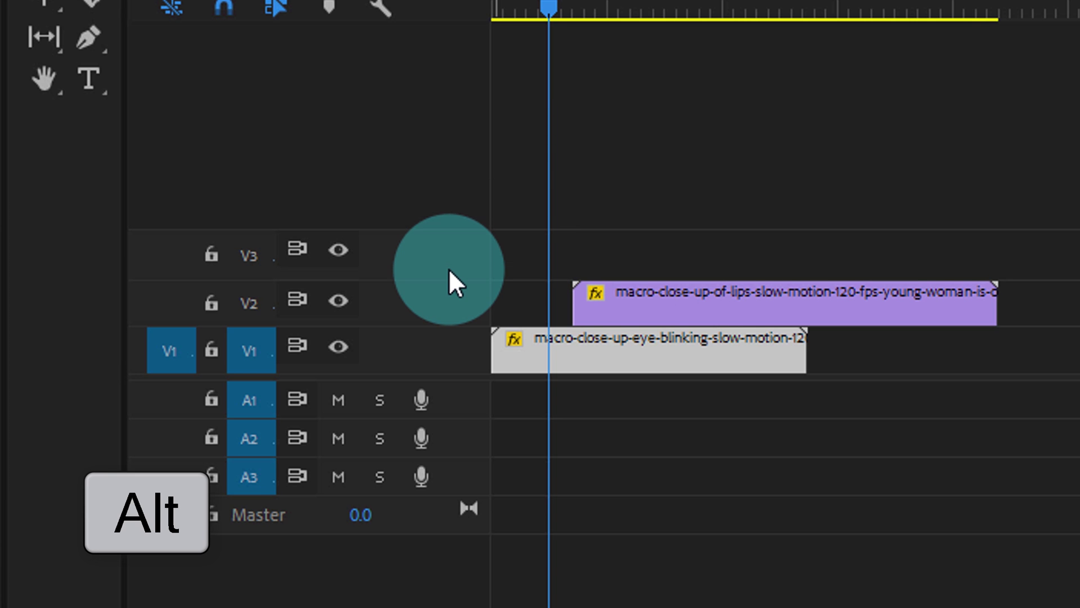
{"action": "scroll", "coordinate": [447, 295], "scroll_direction": "up", "scroll_amount": 4}
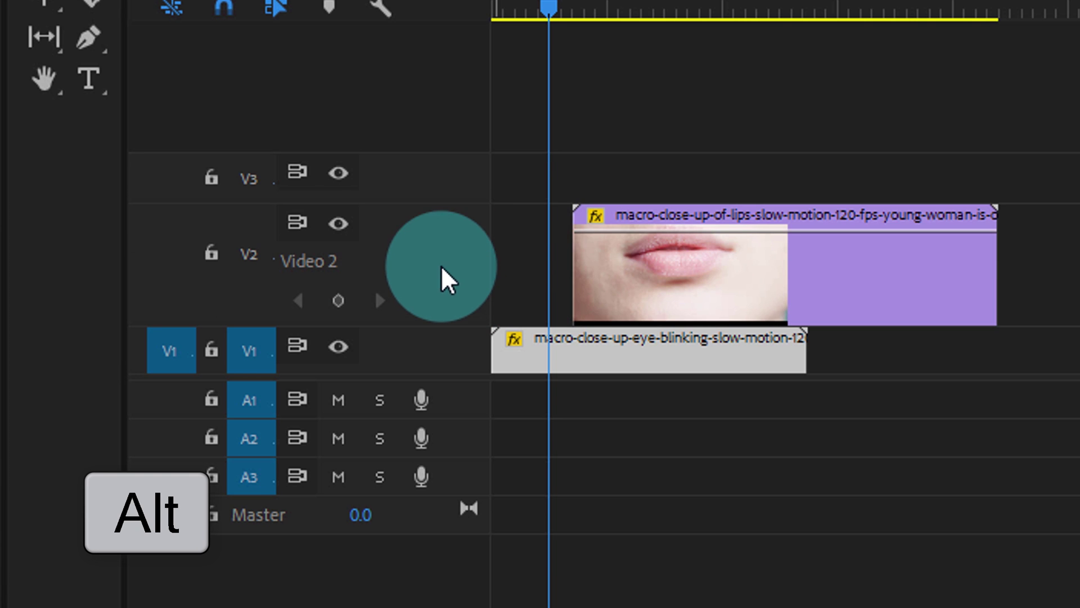
{"action": "scroll", "coordinate": [437, 360], "scroll_direction": "up", "scroll_amount": 4}
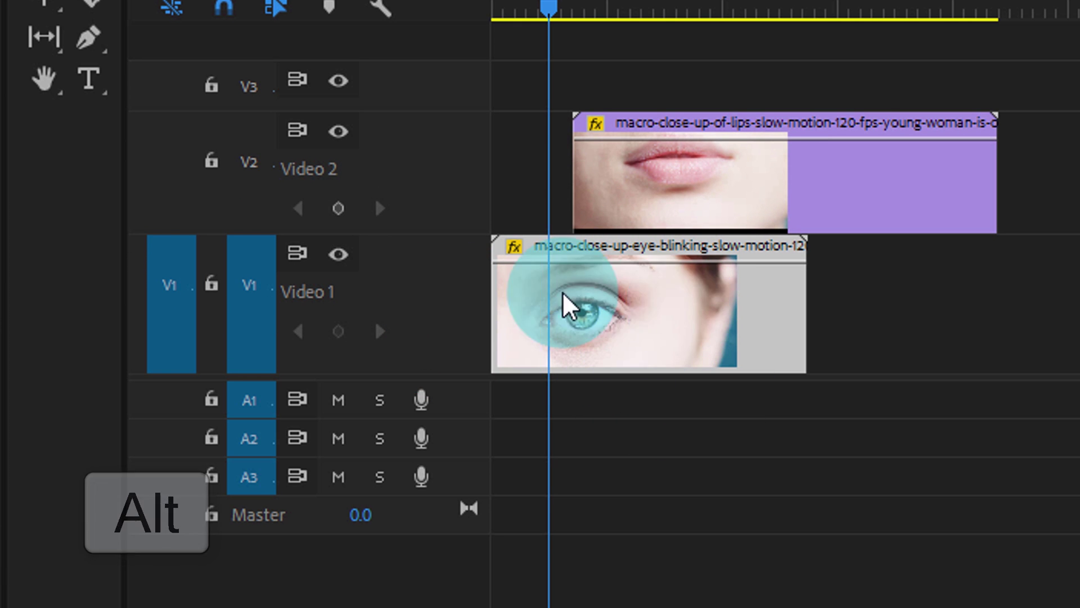
{"action": "scroll", "coordinate": [445, 293], "scroll_direction": "down", "scroll_amount": 2}
{"action": "scroll", "coordinate": [442, 315], "scroll_direction": "down", "scroll_amount": 2}
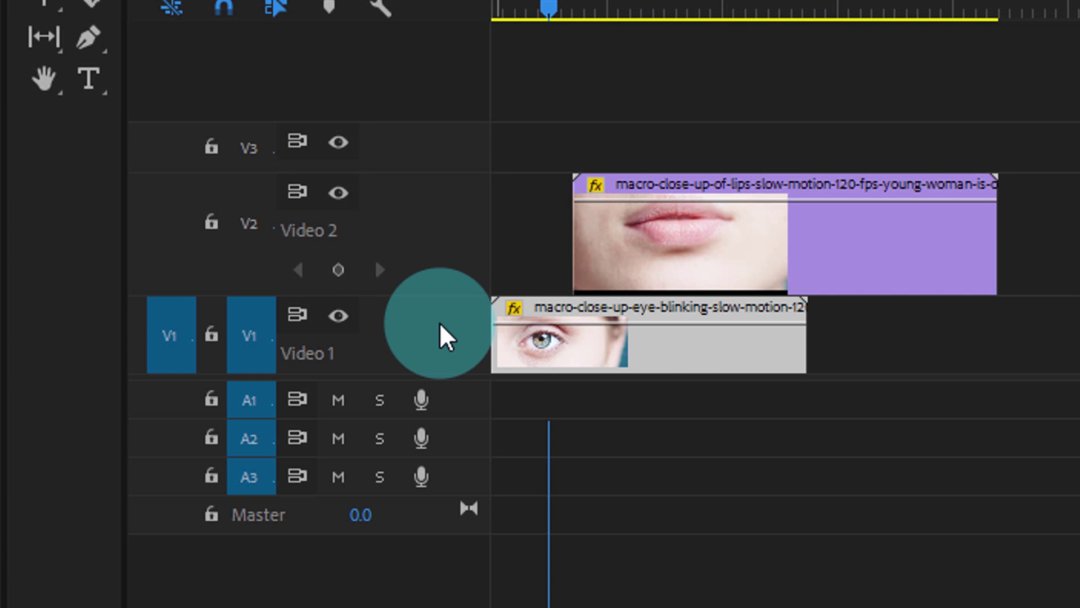
{"action": "scroll", "coordinate": [441, 335], "scroll_direction": "down", "scroll_amount": 2}
{"action": "scroll", "coordinate": [431, 353], "scroll_direction": "up", "scroll_amount": 2}
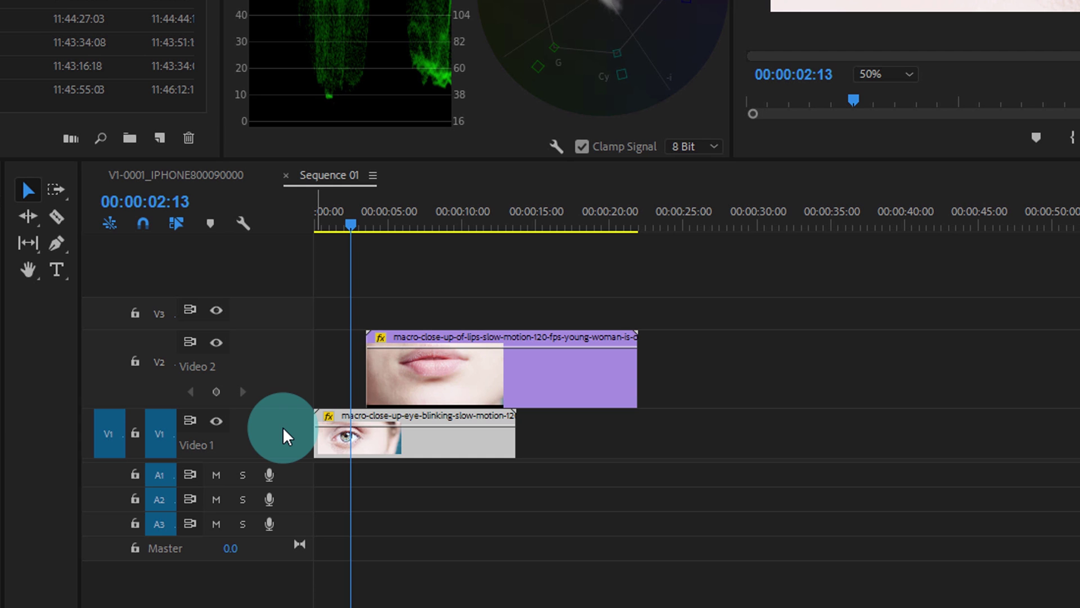
- Fine-tune V1's height in small Alt+Ctrl+scroll increments, leaving it shorter than V2
{"action": "key", "text": "ctrl+alt"}
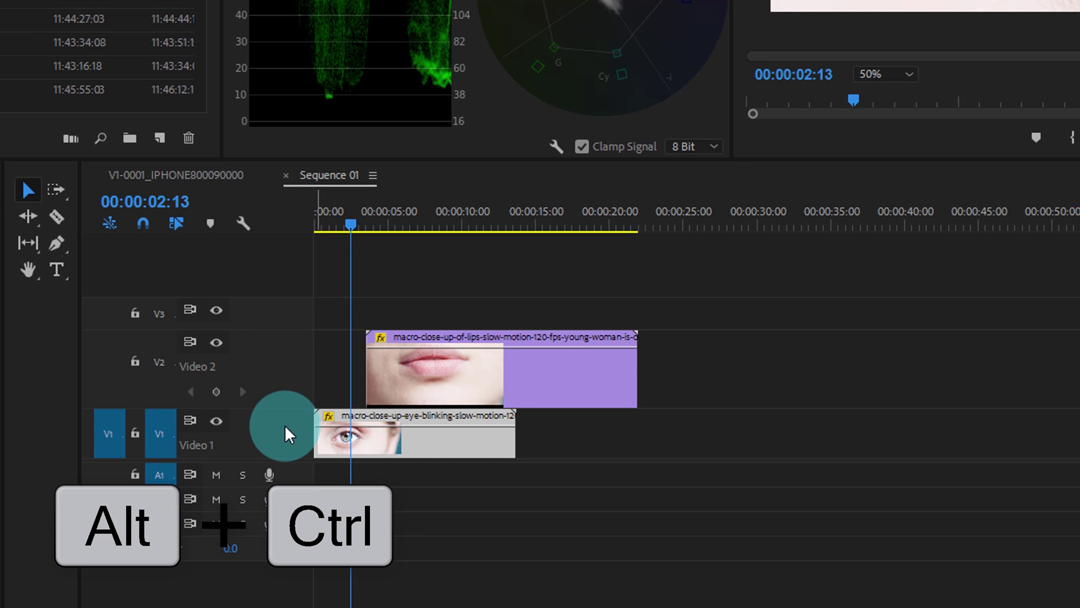
{"action": "scroll", "coordinate": [286, 426], "scroll_direction": "up", "scroll_amount": 3}
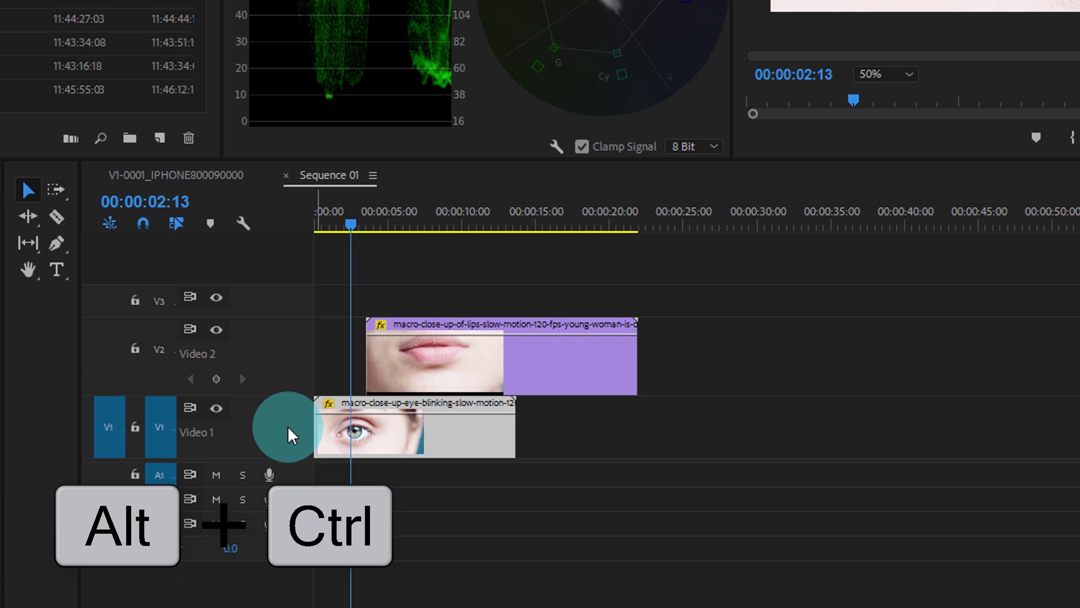
{"action": "scroll", "coordinate": [288, 425], "scroll_direction": "up", "scroll_amount": 1}
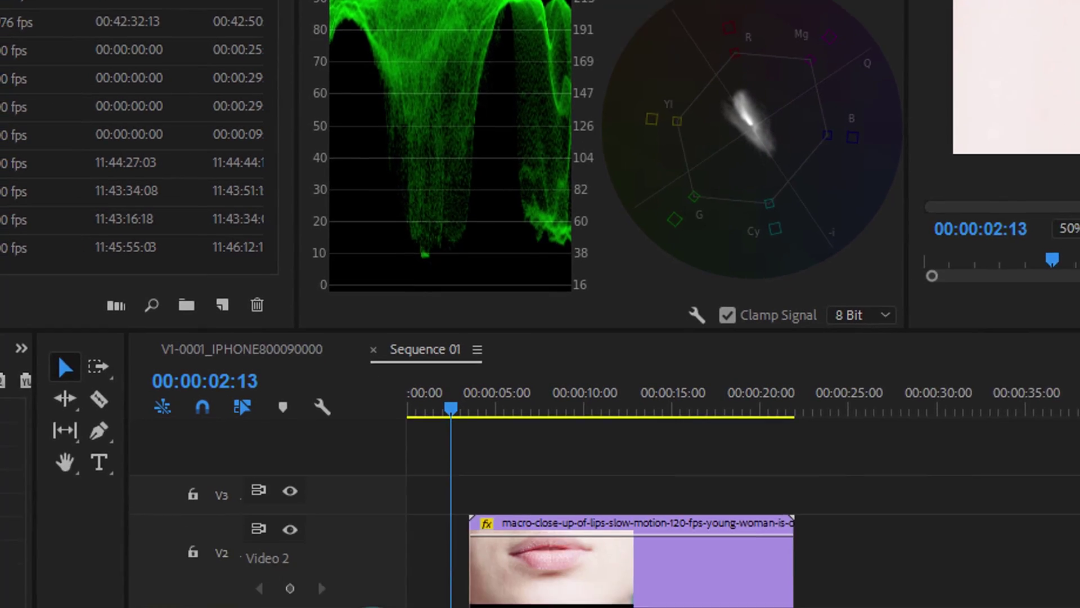
{"action": "left_click", "coordinate": [374, 398]}
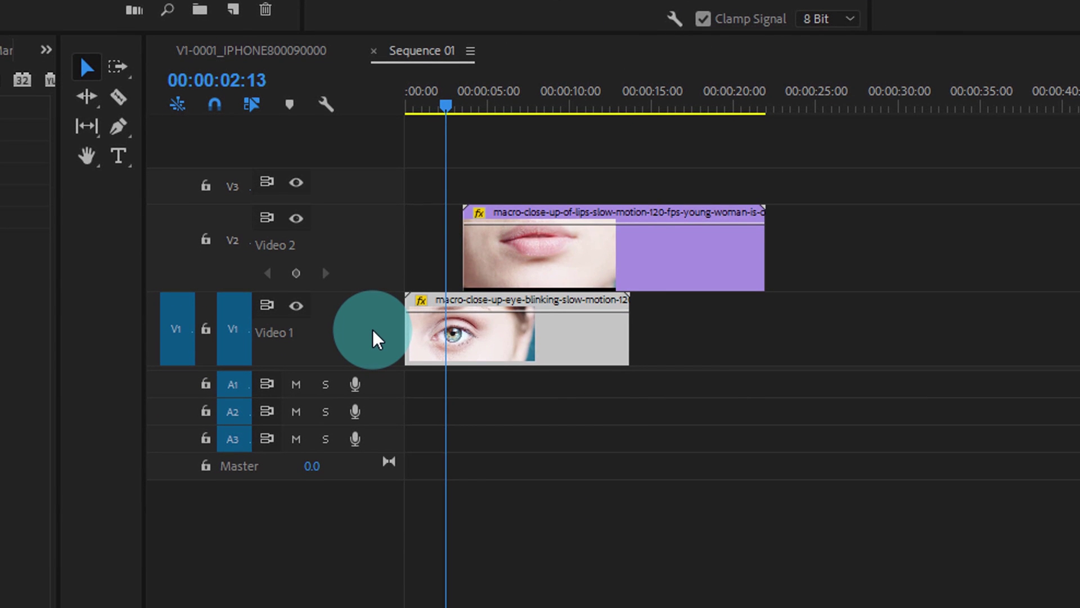
{"action": "scroll", "coordinate": [376, 339], "scroll_direction": "up", "scroll_amount": 3}
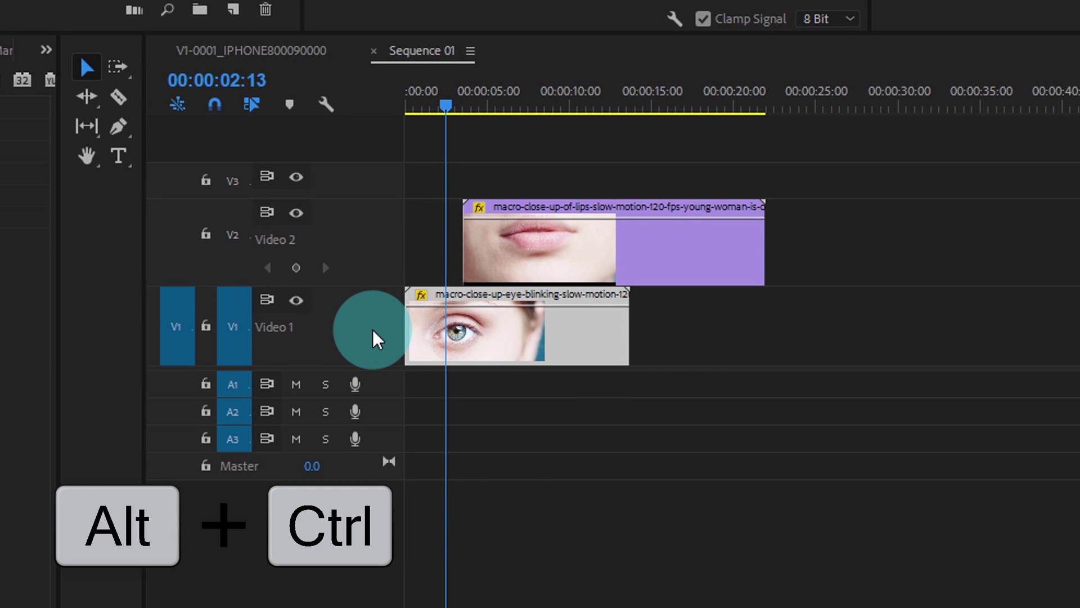
{"action": "scroll", "coordinate": [374, 349], "scroll_direction": "down", "scroll_amount": 3}
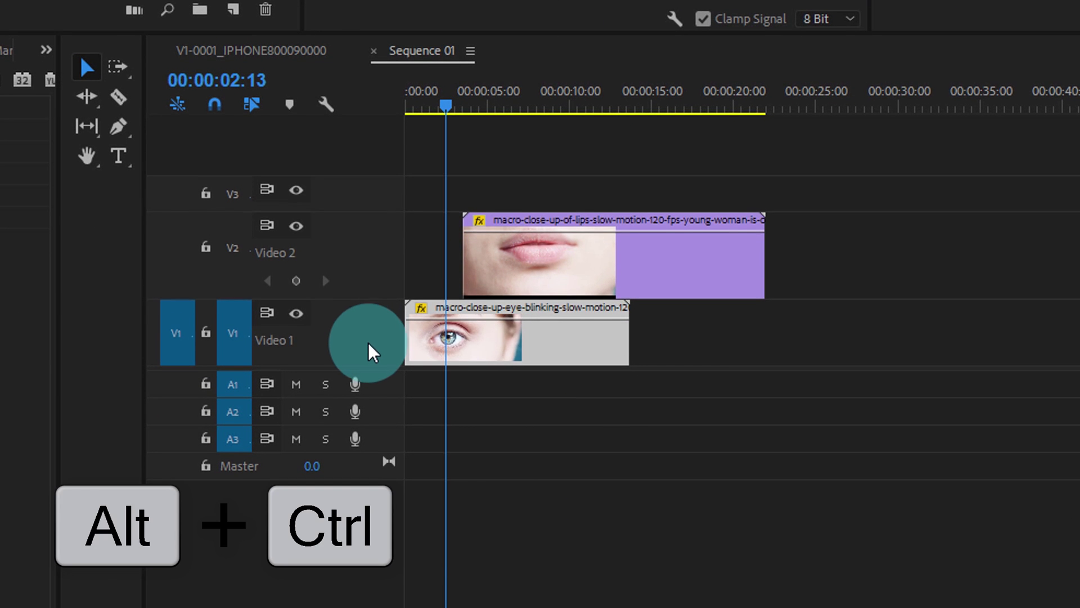
{"action": "scroll", "coordinate": [369, 345], "scroll_direction": "down", "scroll_amount": 4}
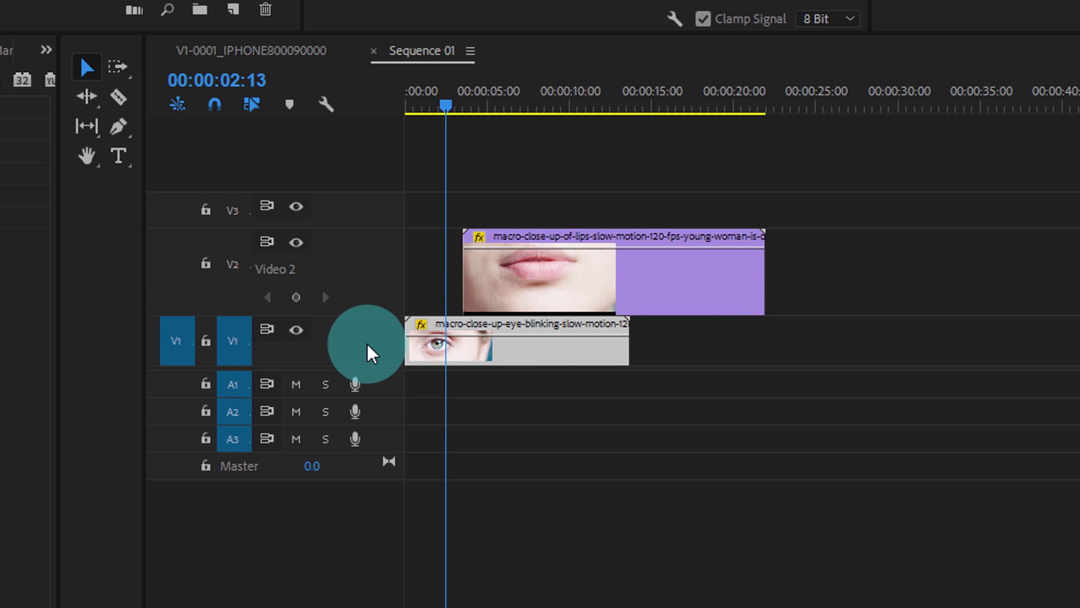
{"action": "key", "text": "shift"}
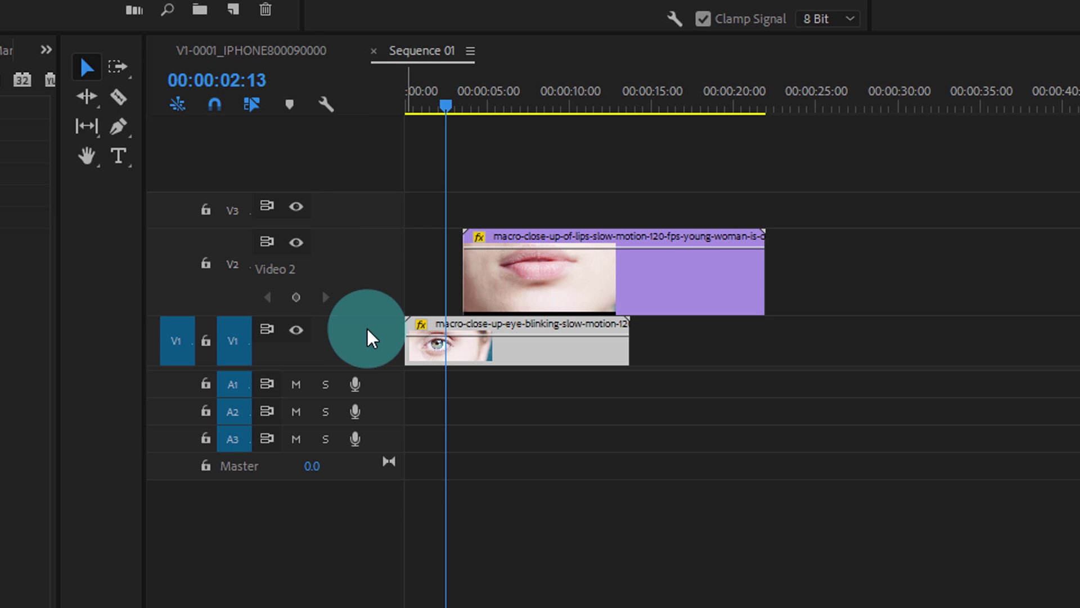
- Shrink V1, V2 and V3 together with Ctrl+Shift+scroll until they fit above the audio tracks
{"action": "scroll", "coordinate": [373, 349], "scroll_direction": "up", "scroll_amount": 1, "text": "shift"}
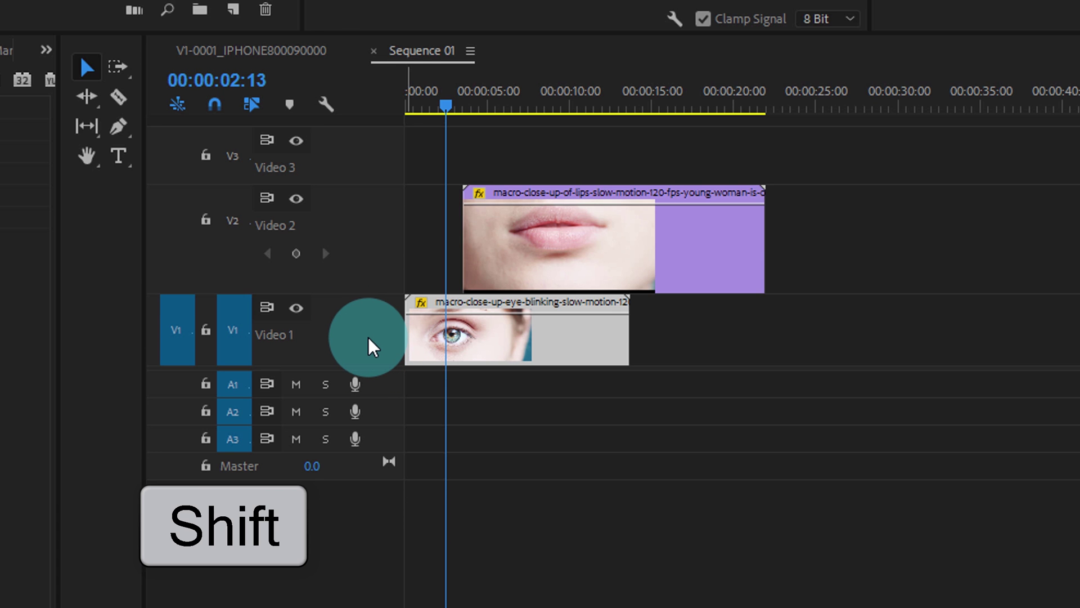
{"action": "scroll", "coordinate": [369, 341], "scroll_direction": "up", "scroll_amount": 1, "text": "shift"}
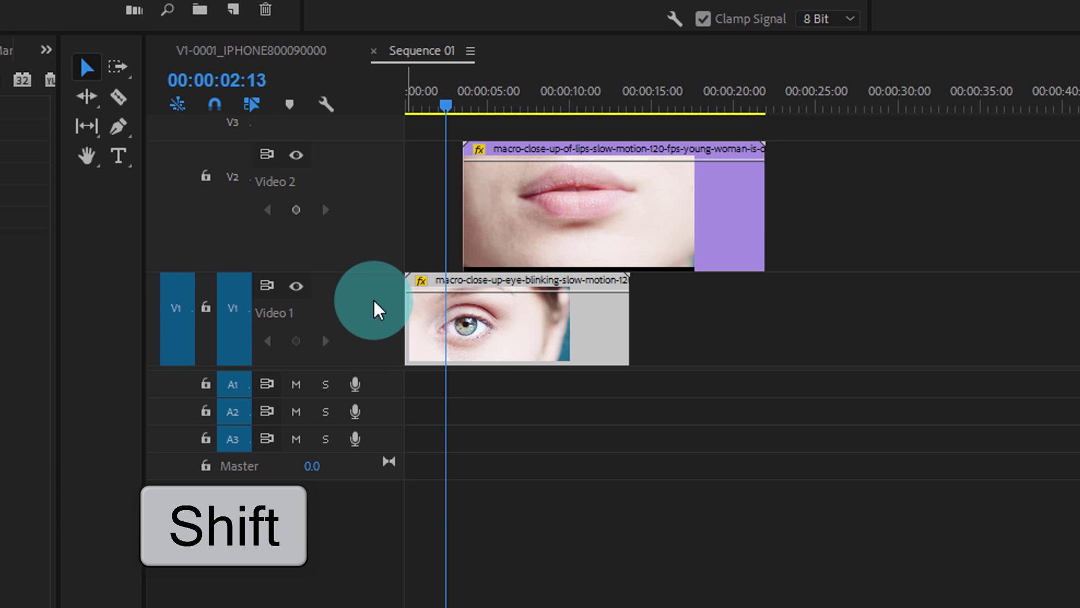
{"action": "scroll", "coordinate": [371, 311], "scroll_direction": "up", "scroll_amount": 1, "text": "shift"}
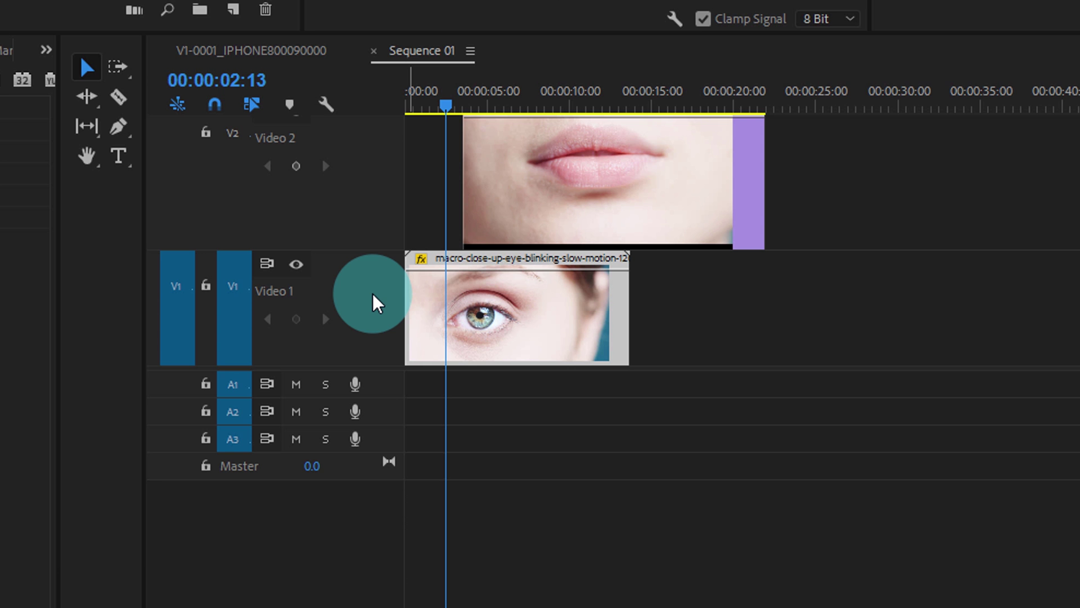
{"action": "key", "text": "ctrl+shift"}
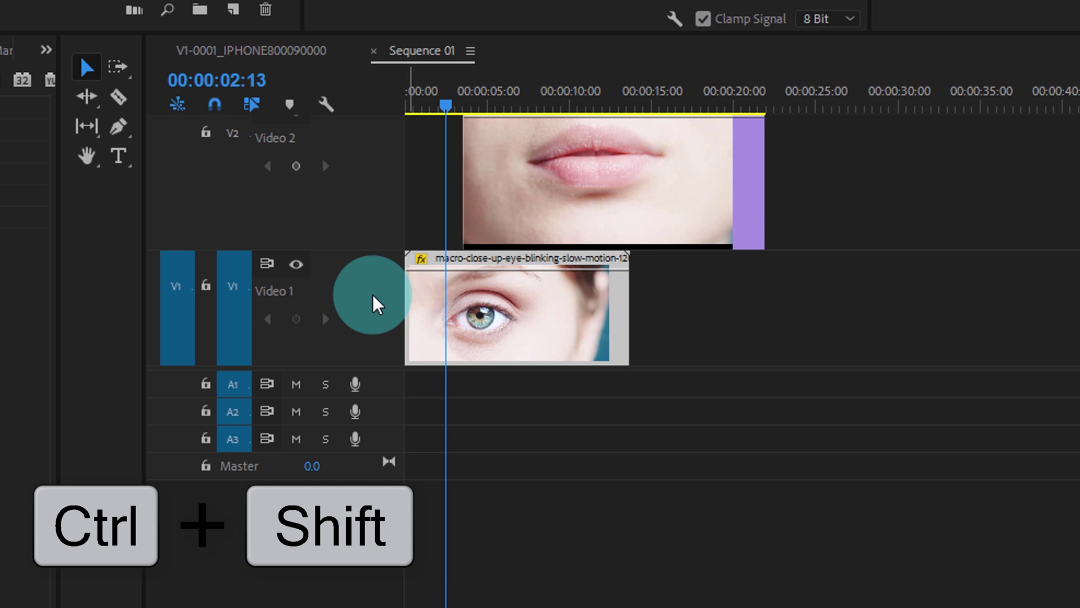
{"action": "scroll", "coordinate": [376, 304], "scroll_direction": "up", "scroll_amount": 4}
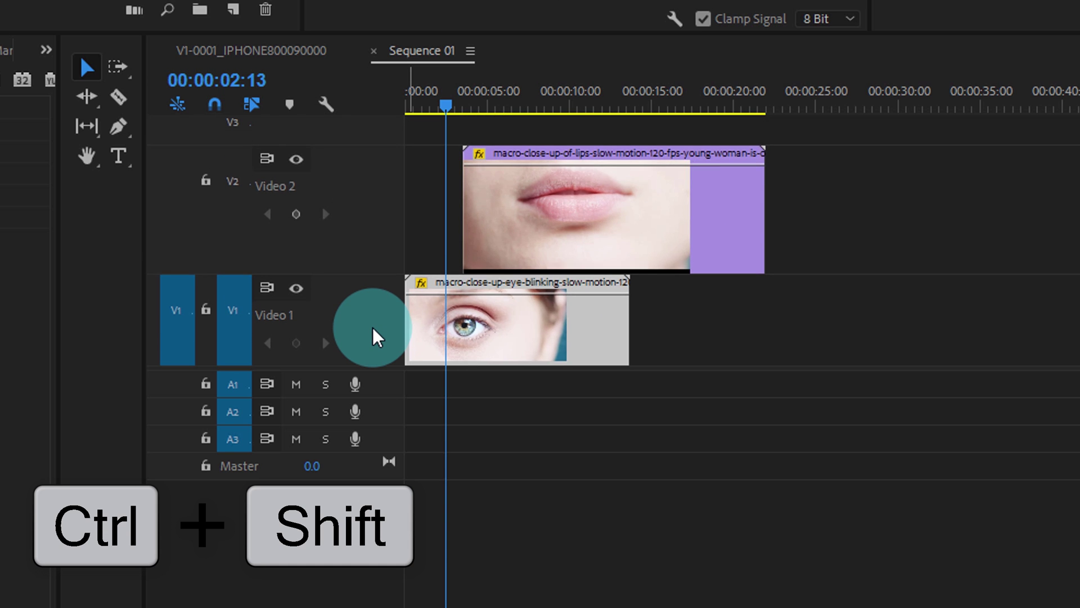
{"action": "scroll", "coordinate": [374, 332], "scroll_direction": "down", "scroll_amount": 4}
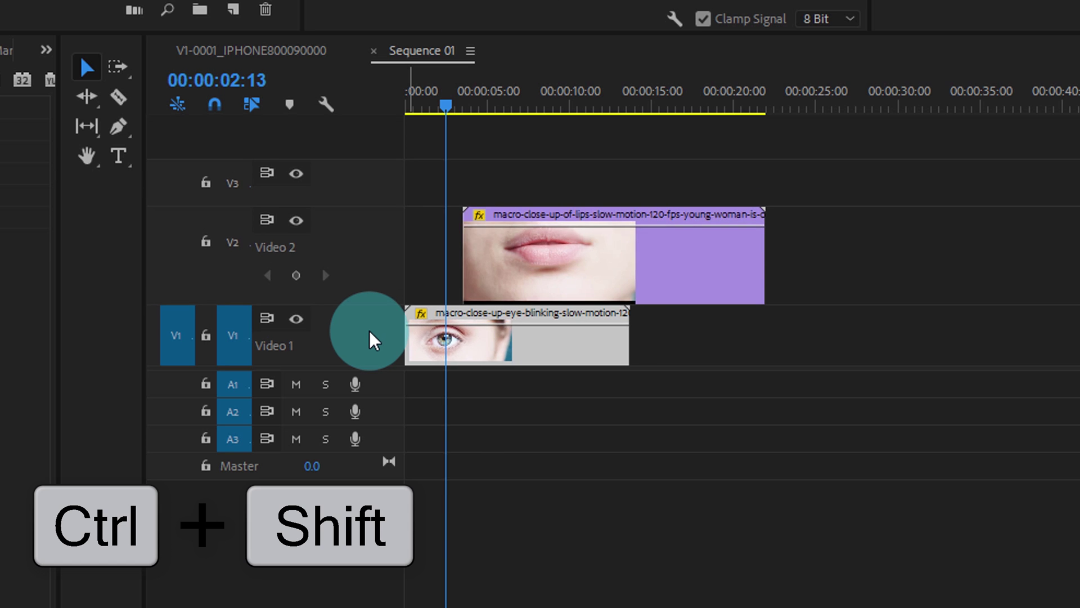
{"action": "scroll", "coordinate": [371, 340], "scroll_direction": "down", "scroll_amount": 2}
{"action": "scroll", "coordinate": [369, 346], "scroll_direction": "up", "scroll_amount": 2}
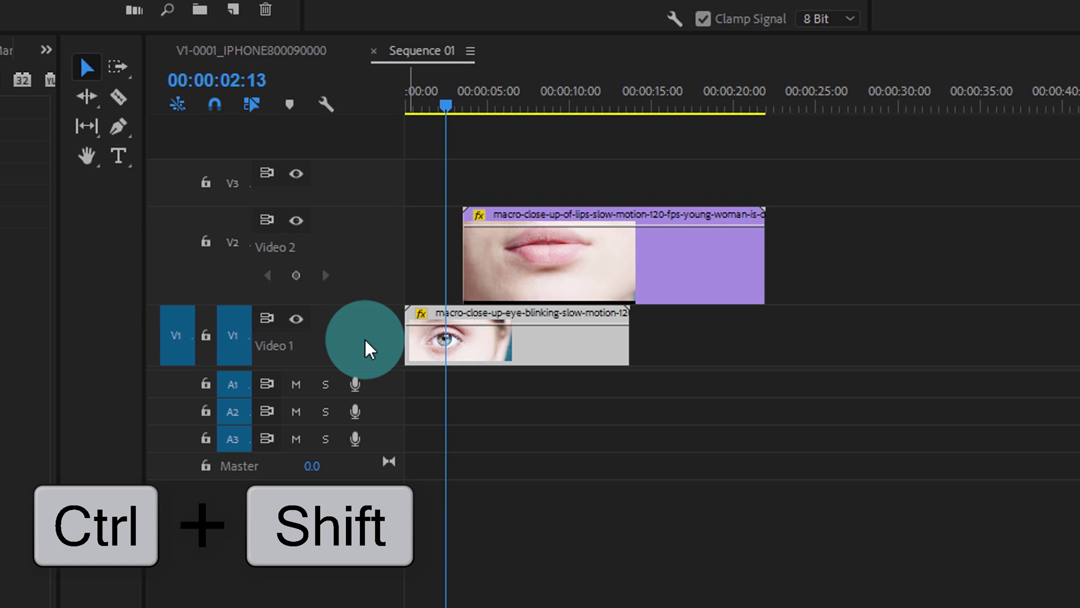
{"action": "scroll", "coordinate": [368, 349], "scroll_direction": "down", "scroll_amount": 3}
{"action": "scroll", "coordinate": [366, 352], "scroll_direction": "up", "scroll_amount": 2}
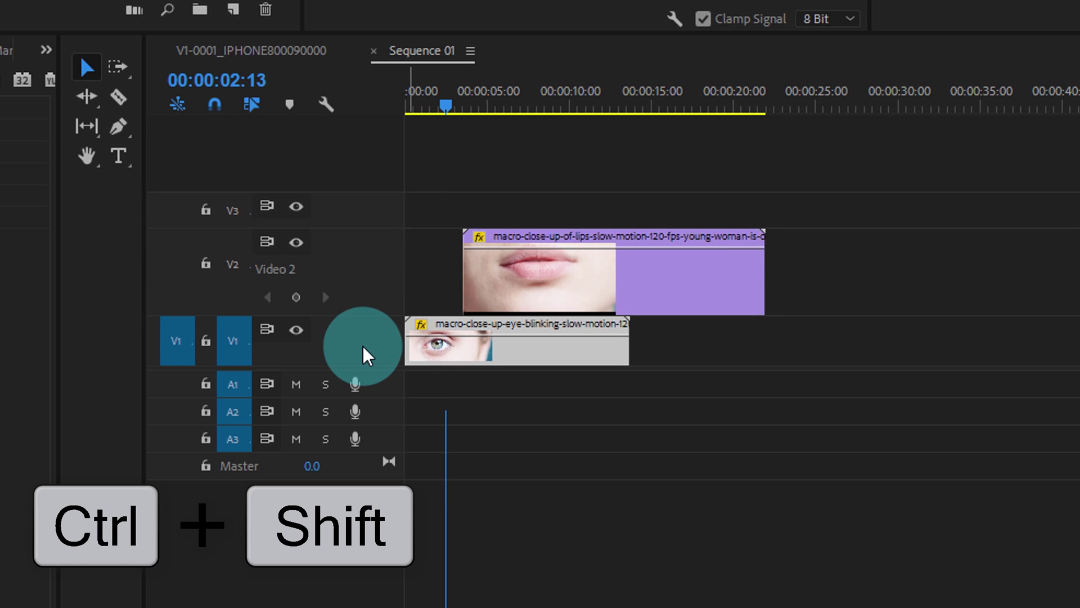
{"action": "scroll", "coordinate": [366, 355], "scroll_direction": "down", "scroll_amount": 1}
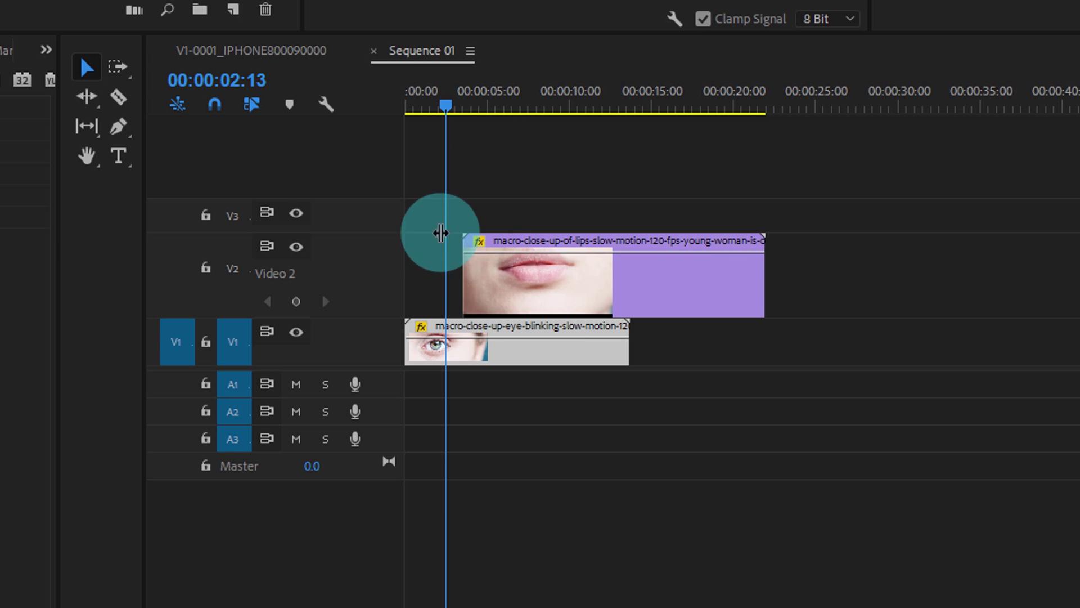
- Place the playhead at 00:00:06:13 and Alt+scroll the timeline out to about 2:30
{"action": "left_click", "coordinate": [558, 283]}
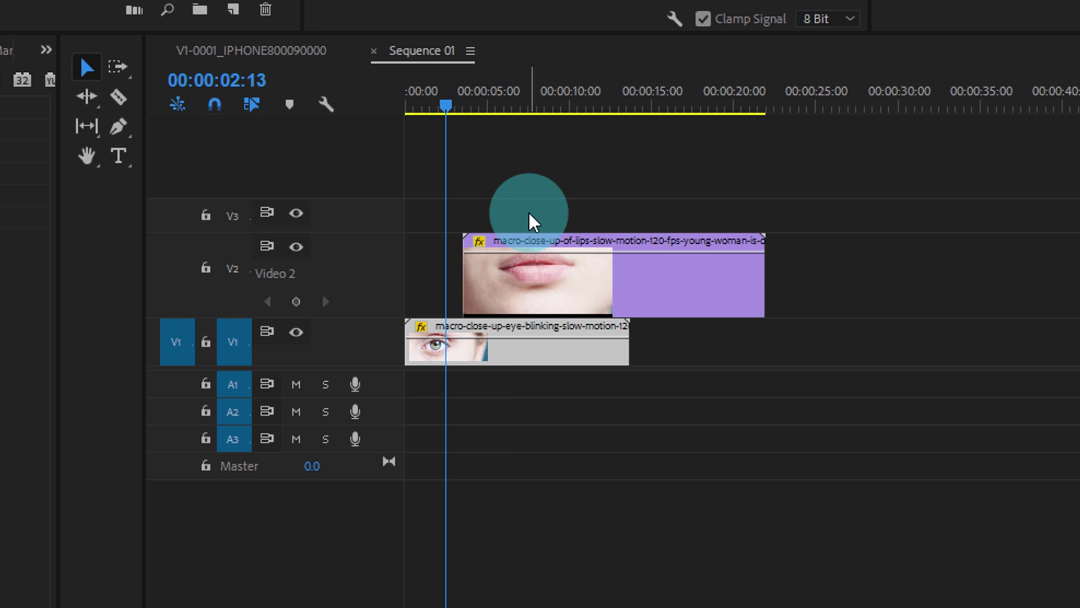
{"action": "left_click", "coordinate": [512, 107]}
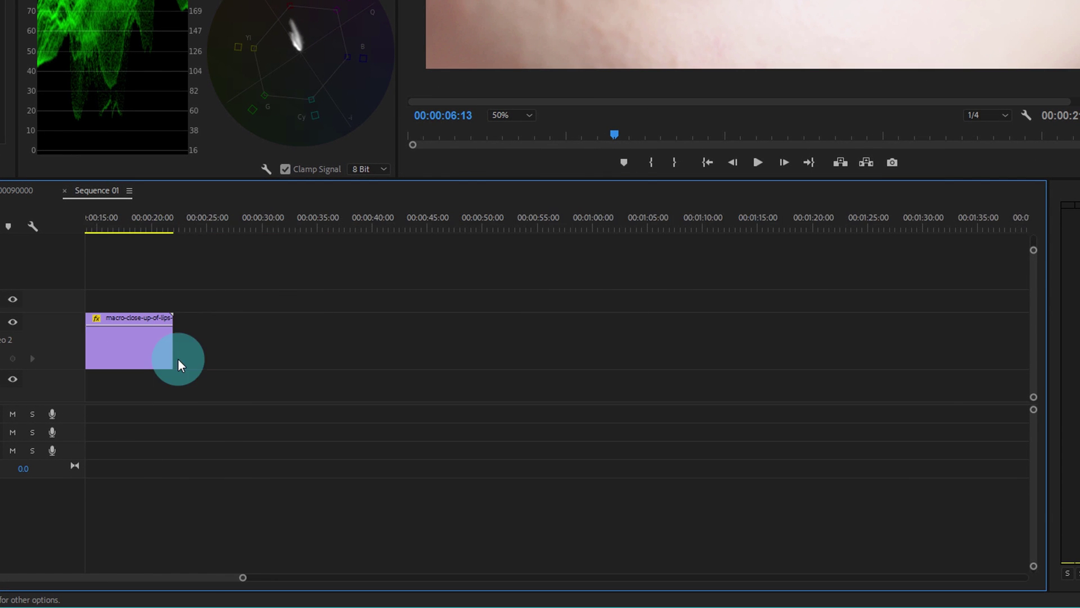
{"action": "scroll", "coordinate": [177, 363], "scroll_direction": "up", "scroll_amount": 5}
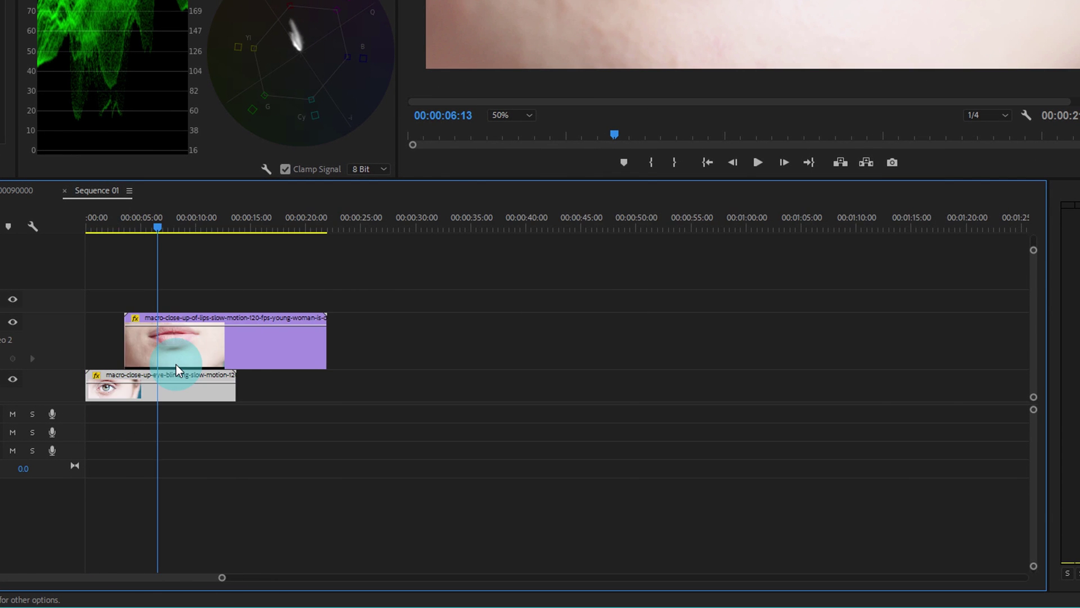
{"action": "scroll", "coordinate": [177, 365], "scroll_direction": "down", "scroll_amount": 3}
{"action": "scroll", "coordinate": [175, 364], "scroll_direction": "up", "scroll_amount": 3}
{"action": "scroll", "coordinate": [174, 365], "scroll_direction": "down", "scroll_amount": 3}
{"action": "scroll", "coordinate": [174, 366], "scroll_direction": "up", "scroll_amount": 3}
{"action": "scroll", "coordinate": [175, 366], "scroll_direction": "down", "scroll_amount": 1}
{"action": "scroll", "coordinate": [174, 365], "scroll_direction": "up", "scroll_amount": 1}
{"action": "scroll", "coordinate": [175, 349], "scroll_direction": "up", "scroll_amount": 4}
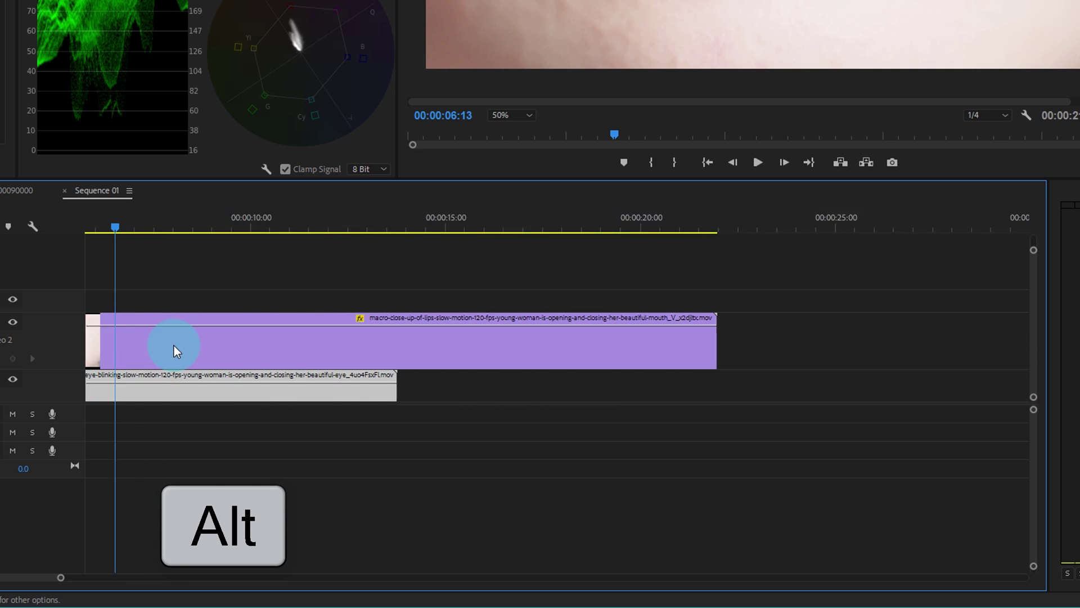
{"action": "scroll", "coordinate": [175, 348], "scroll_direction": "up", "scroll_amount": 1}
{"action": "scroll", "coordinate": [179, 358], "scroll_direction": "down", "scroll_amount": 3}
{"action": "scroll", "coordinate": [178, 358], "scroll_direction": "up", "scroll_amount": 4}
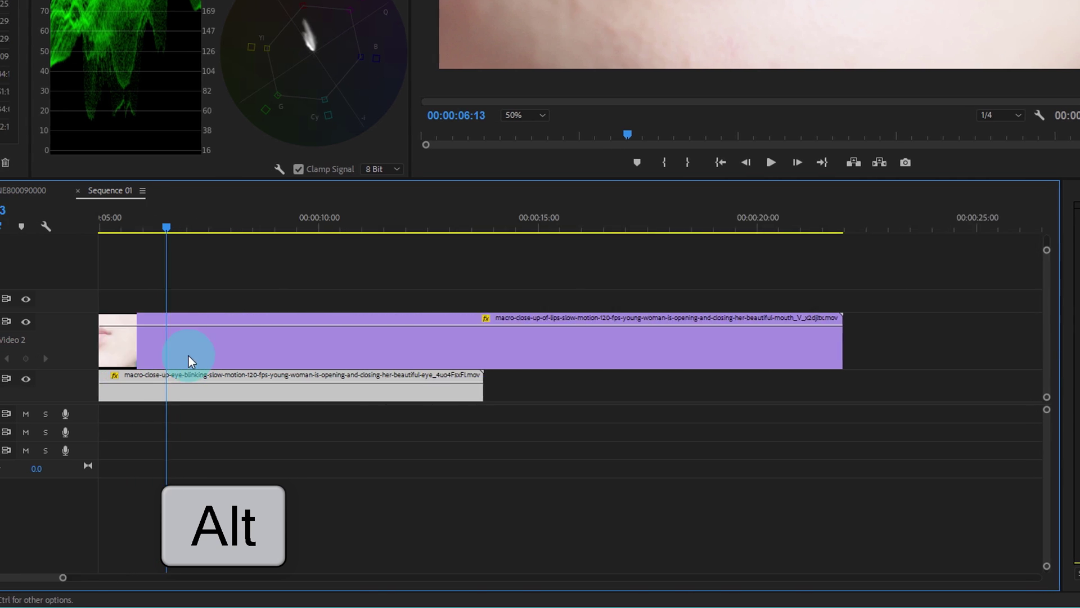
{"action": "scroll", "coordinate": [188, 356], "scroll_direction": "down", "scroll_amount": 5}
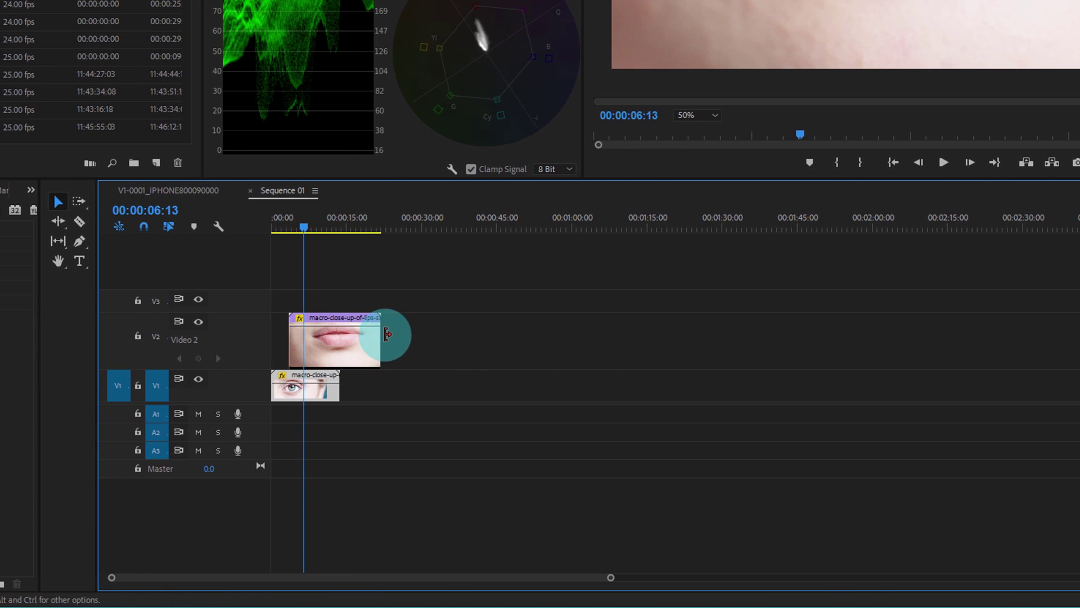
- Zoom in on the clips around the playhead with a Zoom tool marquee, then return to Selection
{"action": "key", "text": "z"}
{"action": "left_click_drag", "start_coordinate": [359, 291], "coordinate": [277, 439]}
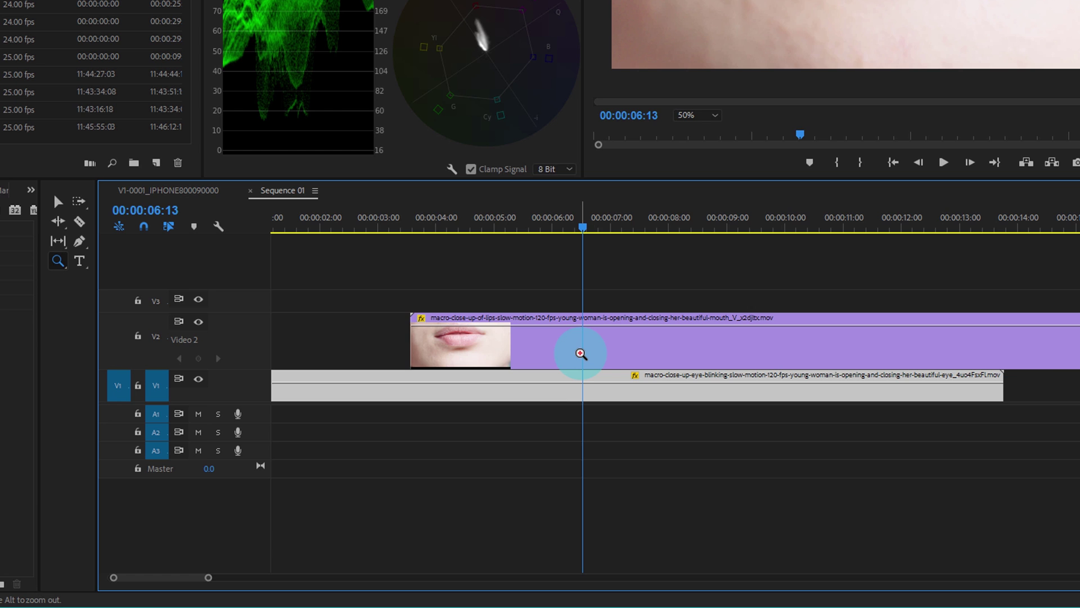
{"action": "key", "text": "v"}
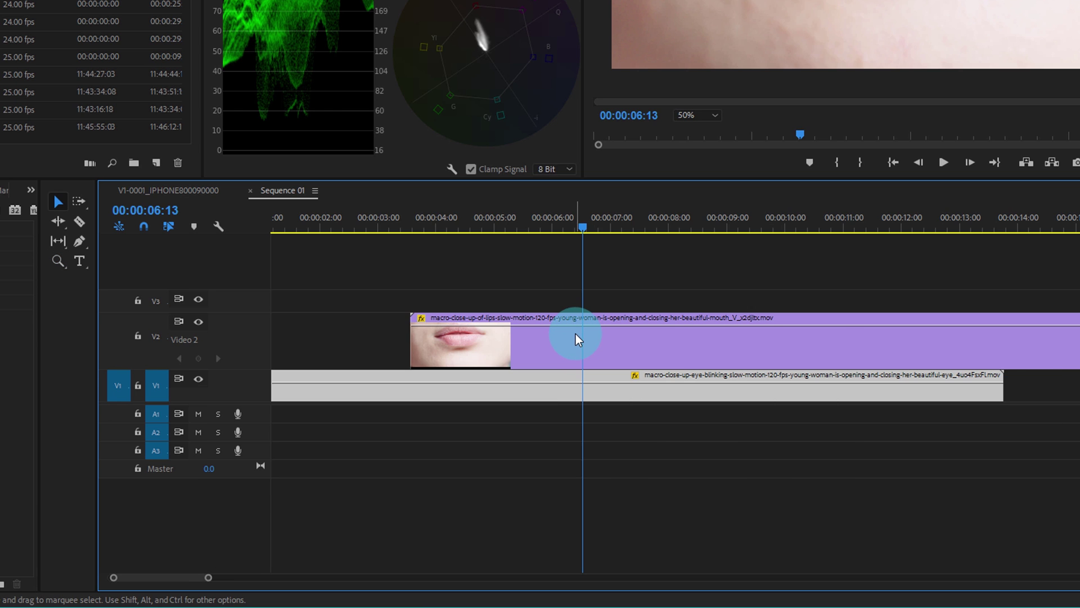
- Zoom the timeline back out until both clips are fully visible
{"action": "key", "text": "minus"}
{"action": "scroll", "coordinate": [524, 341], "scroll_direction": "down", "scroll_amount": 6}
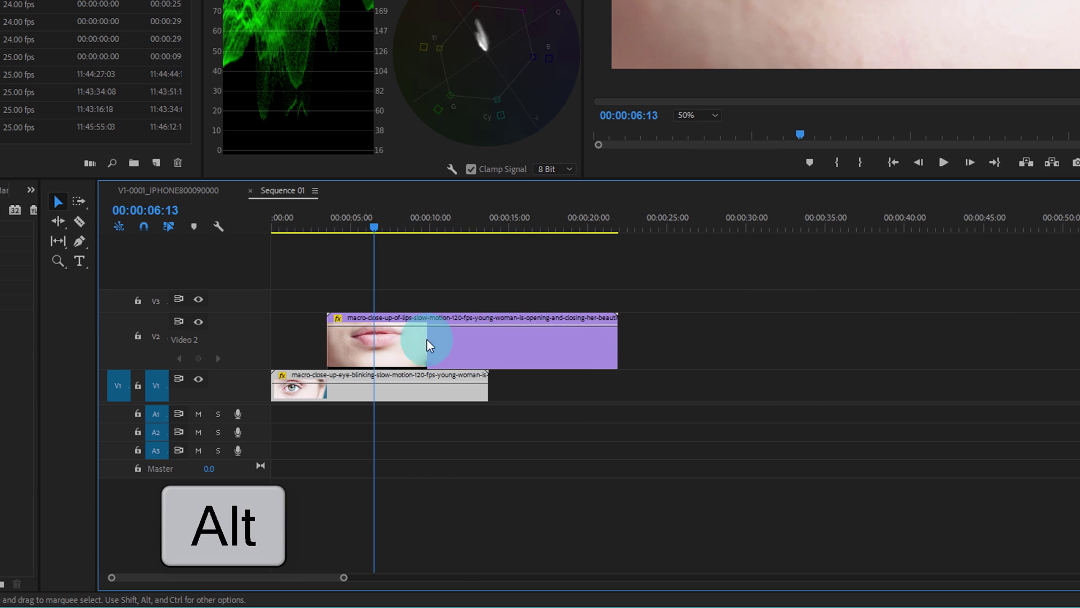
{"action": "scroll", "coordinate": [370, 349], "scroll_direction": "down", "scroll_amount": 4}
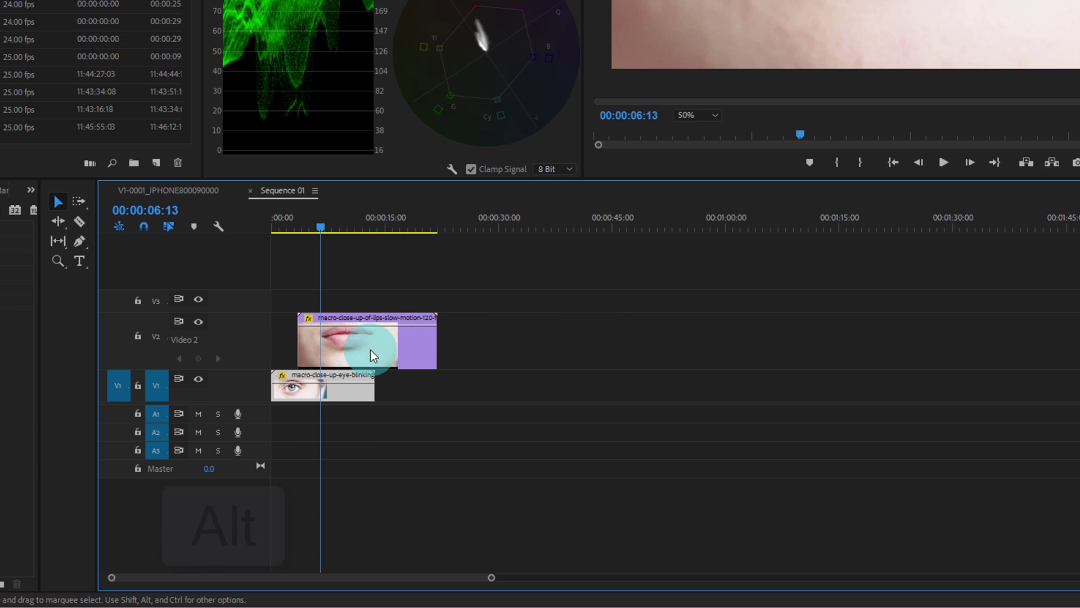